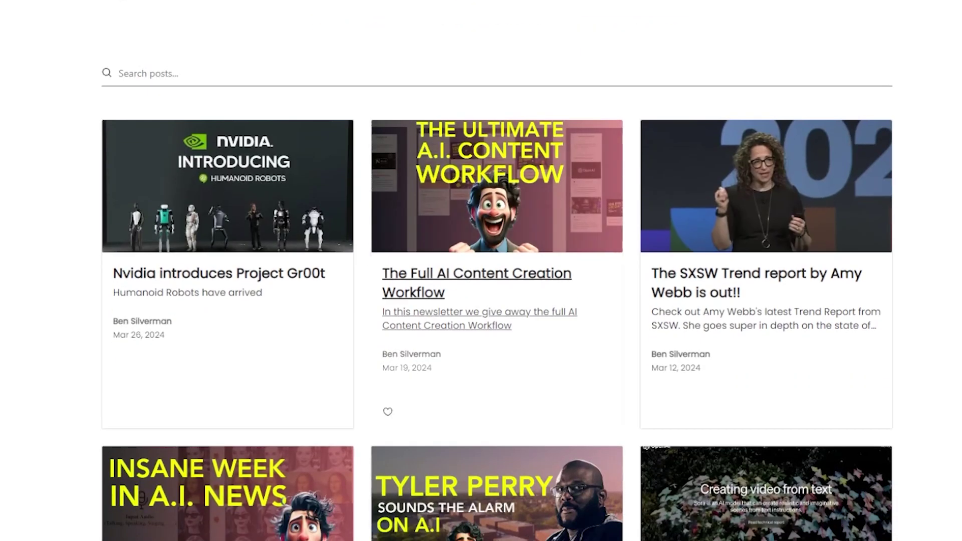
Step: Open the Seatd post 'The Full AI Content Creation Workflow' to see its video
left_click(452, 274)
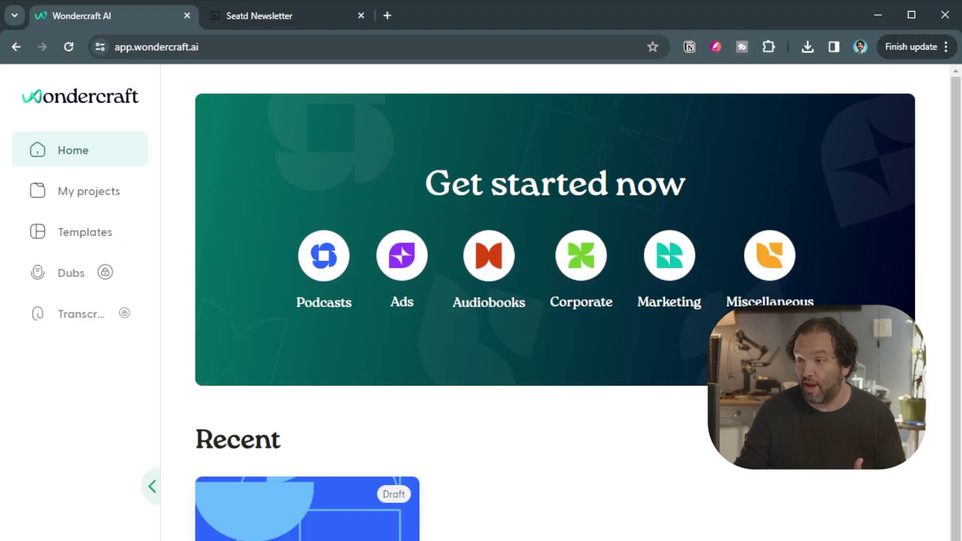
Step: Bring the Wondercraft AI window into focus on its home page
left_click(472, 66)
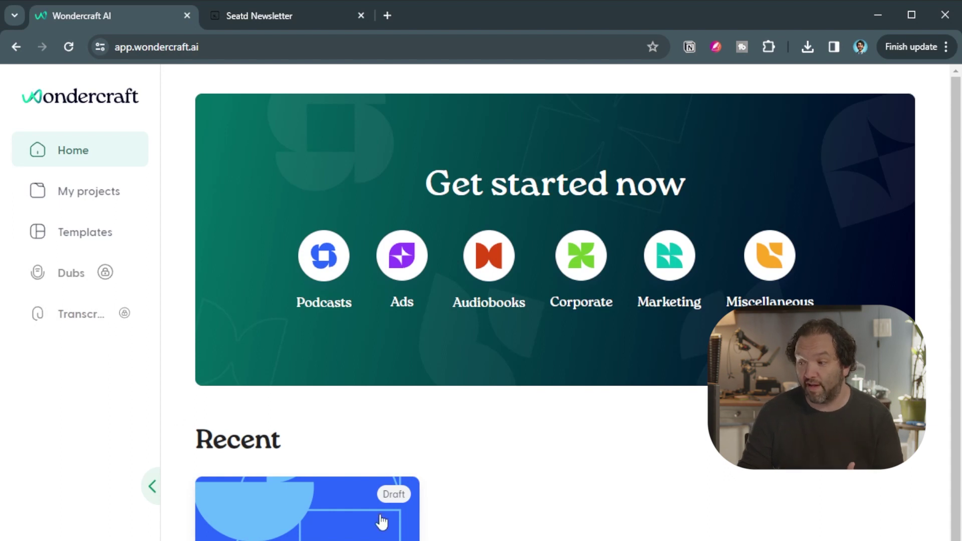
scroll(555, 301, "down", 2)
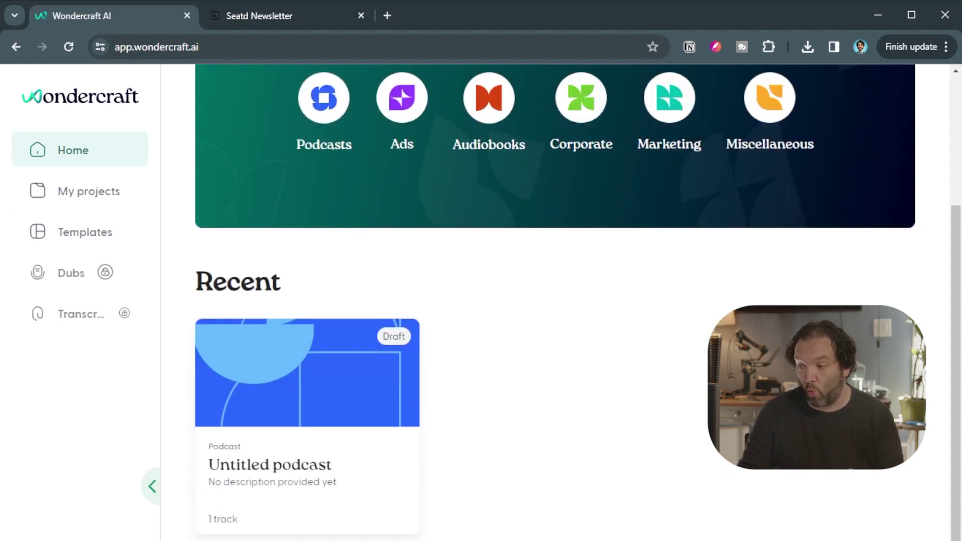
scroll(554, 301, "up", 2)
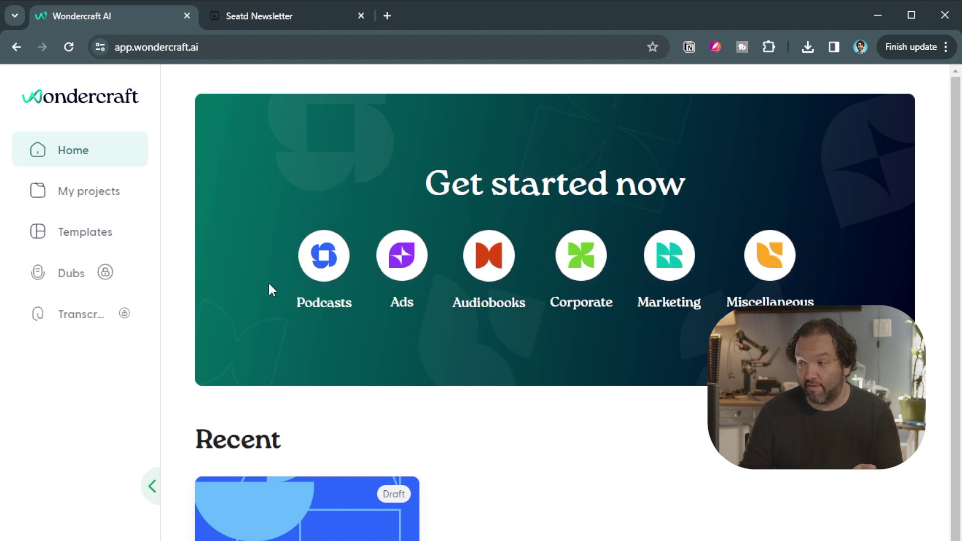
Step: Browse the Podcasts, Advertising, Audiobooks, Miscellaneous, Corporate and Clips template categories
left_click(336, 270)
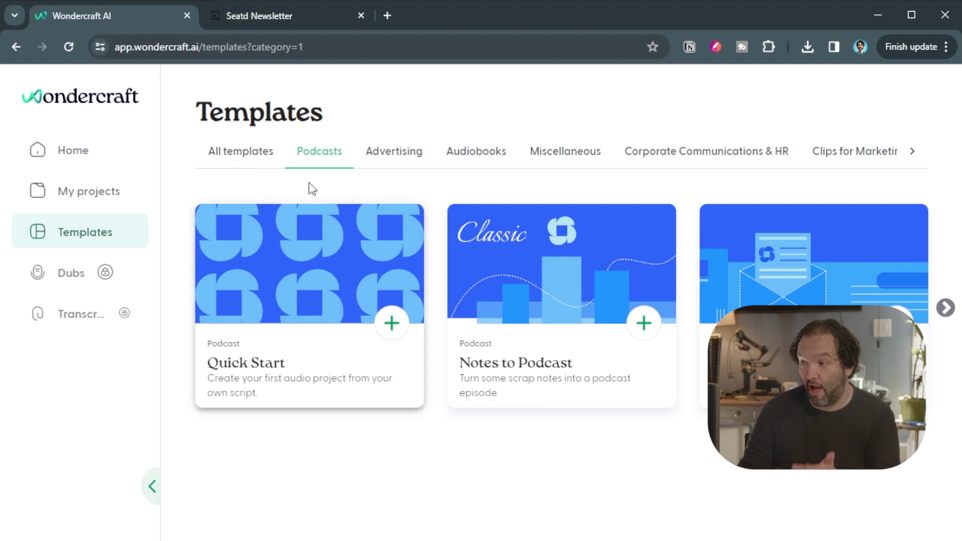
left_click(405, 163)
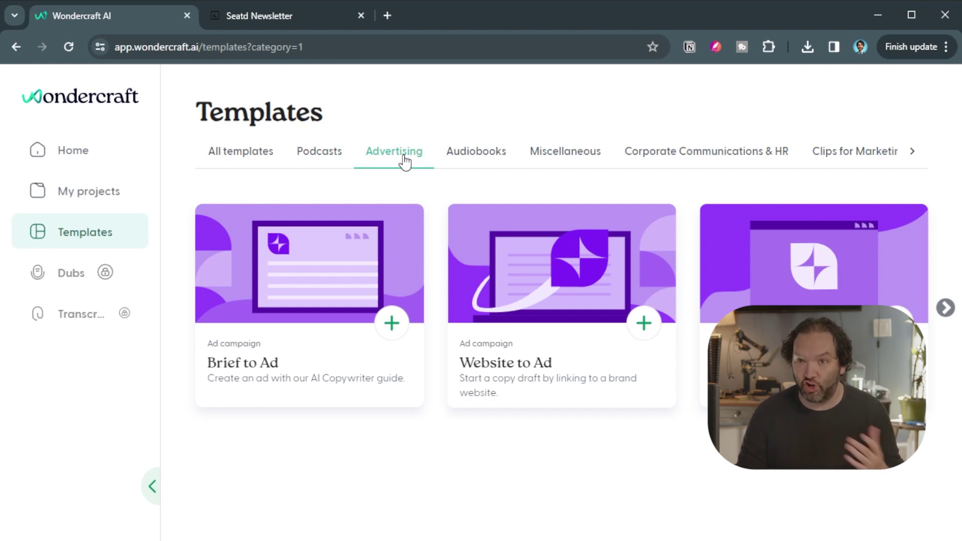
left_click(497, 160)
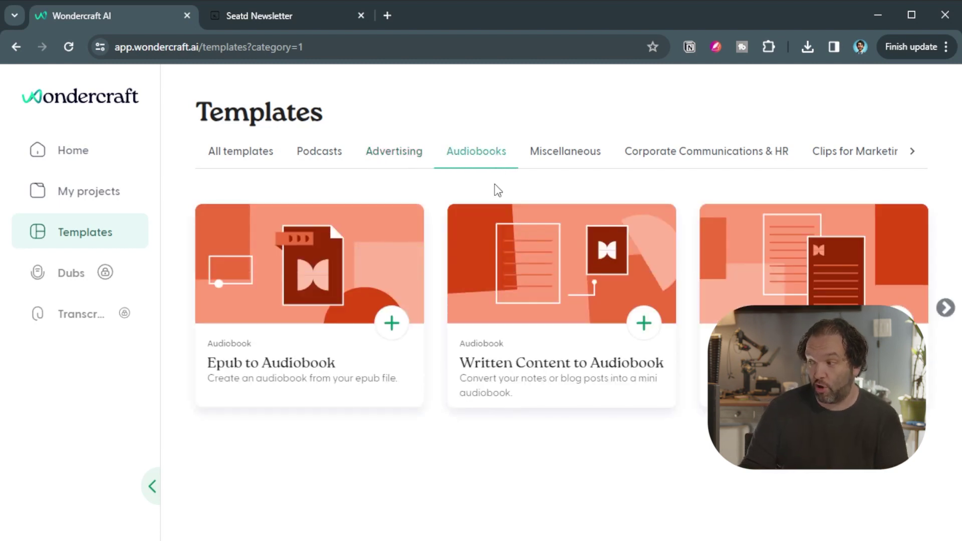
left_click(574, 155)
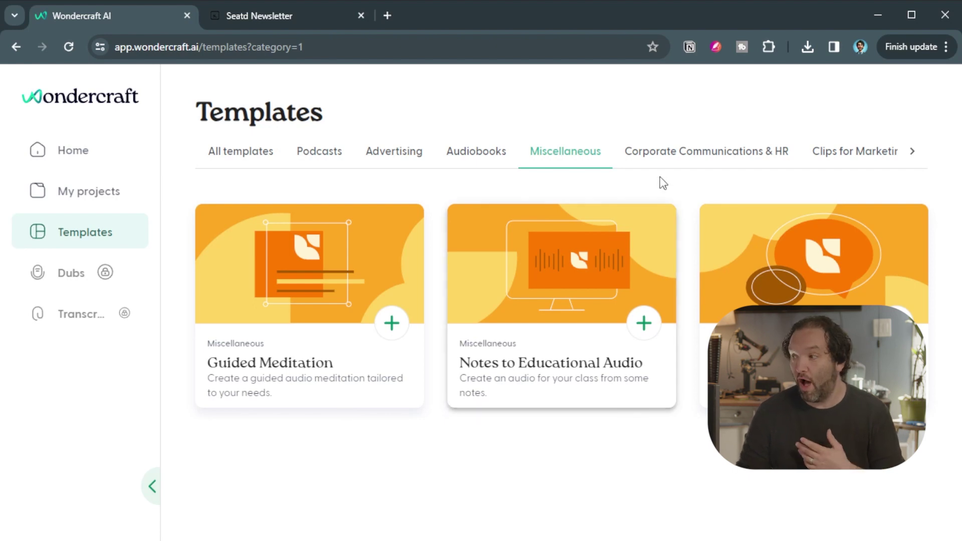
left_click(686, 157)
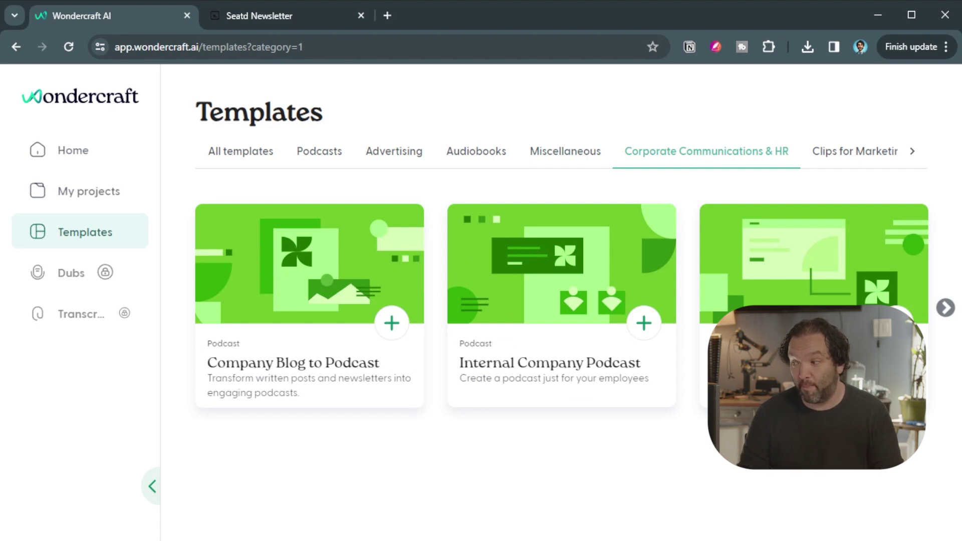
key("Right")
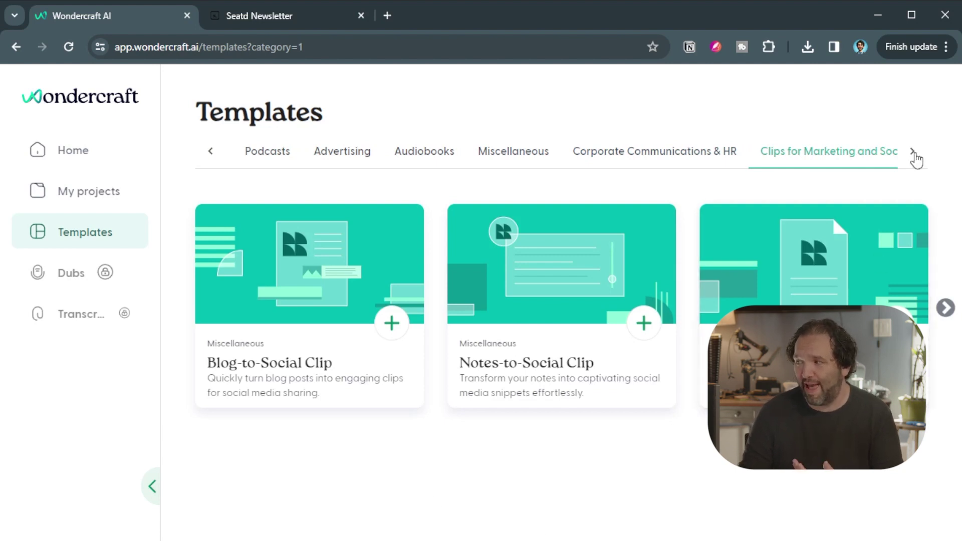
Step: Return to the Podcasts templates and start a project from Quick Start
left_click(218, 153)
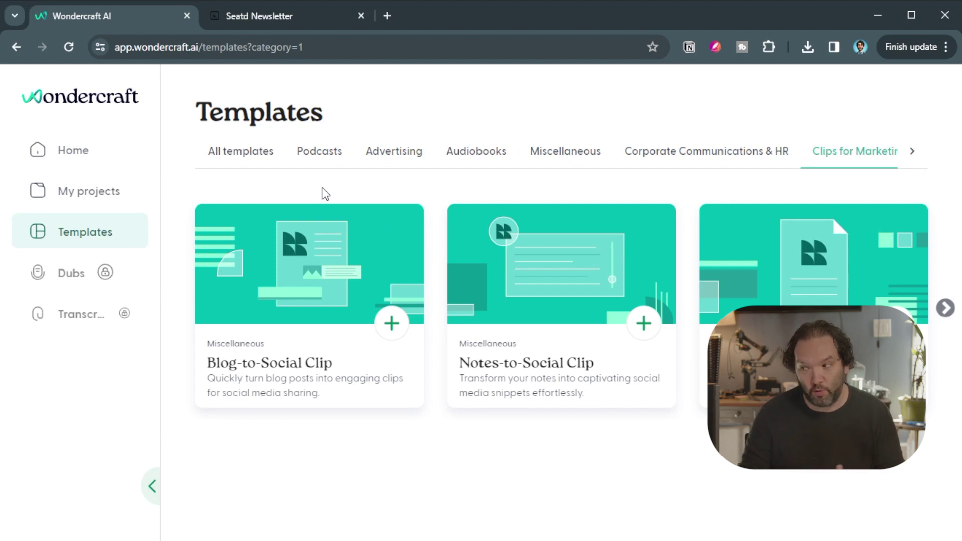
left_click(316, 154)
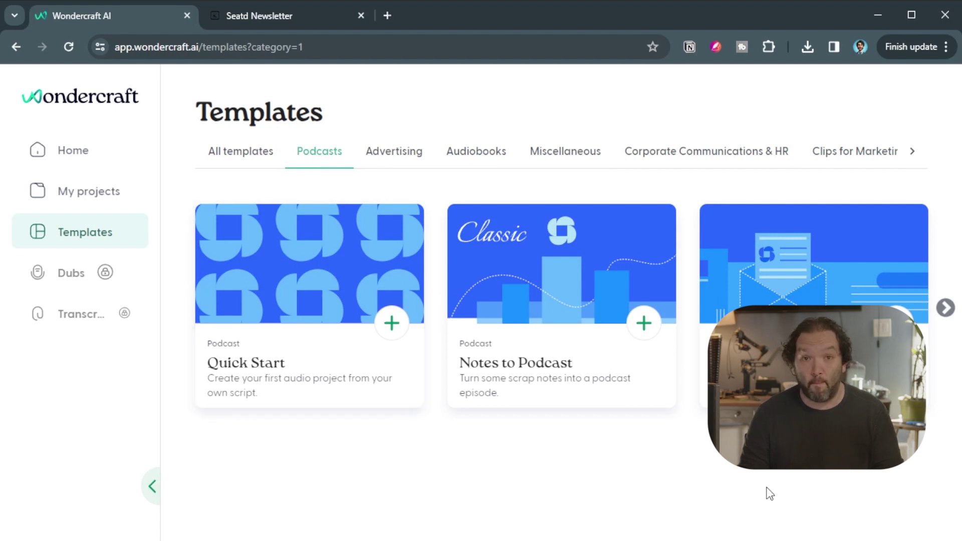
left_click(824, 278)
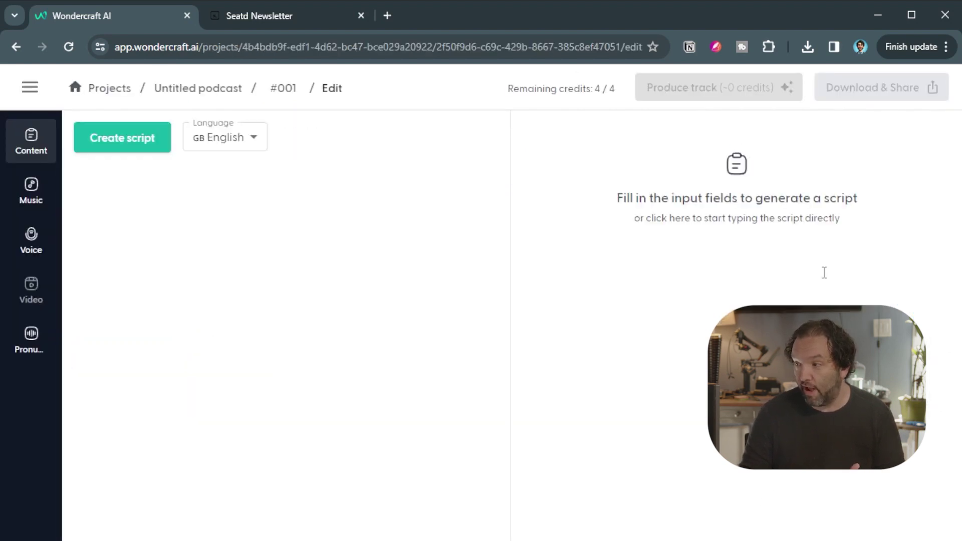
Step: Replace the podcast name with 'The Seatd Podcast' in the script assistant
left_click(824, 272)
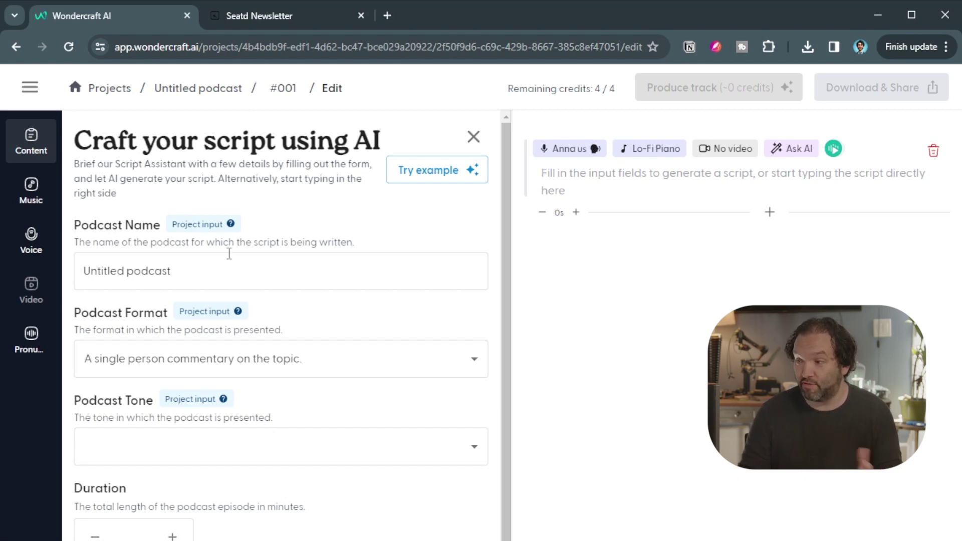
left_click(232, 275)
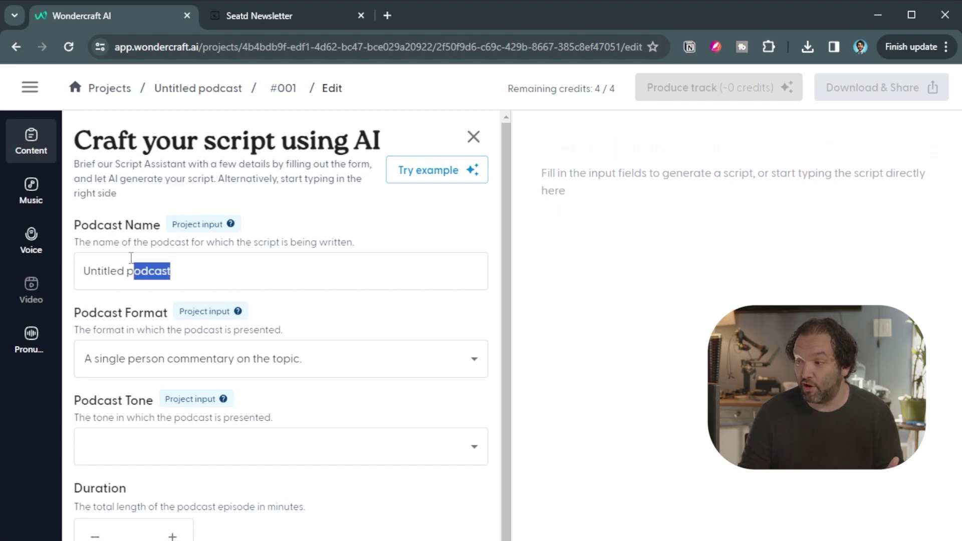
left_click_drag(129, 258, 39, 256)
type("The Seatd Podc")
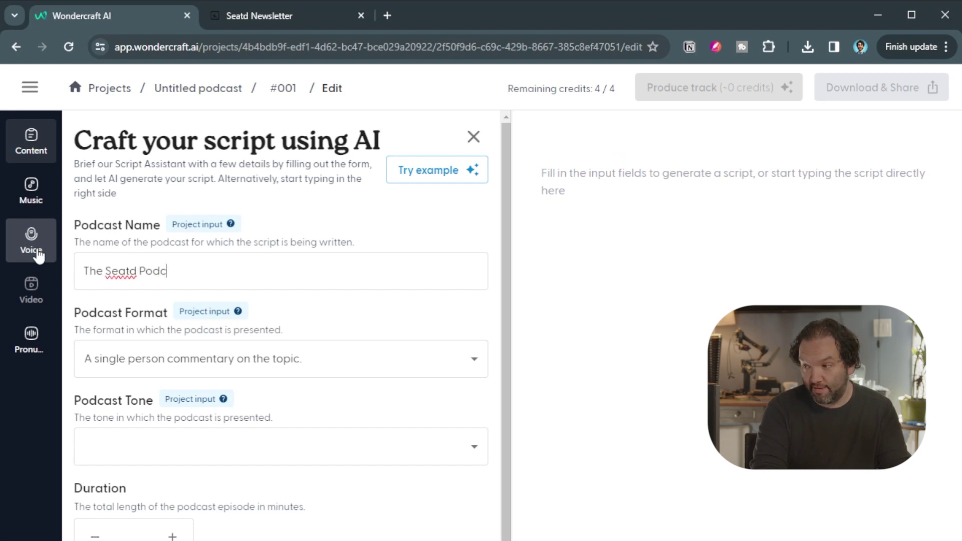
type("ast")
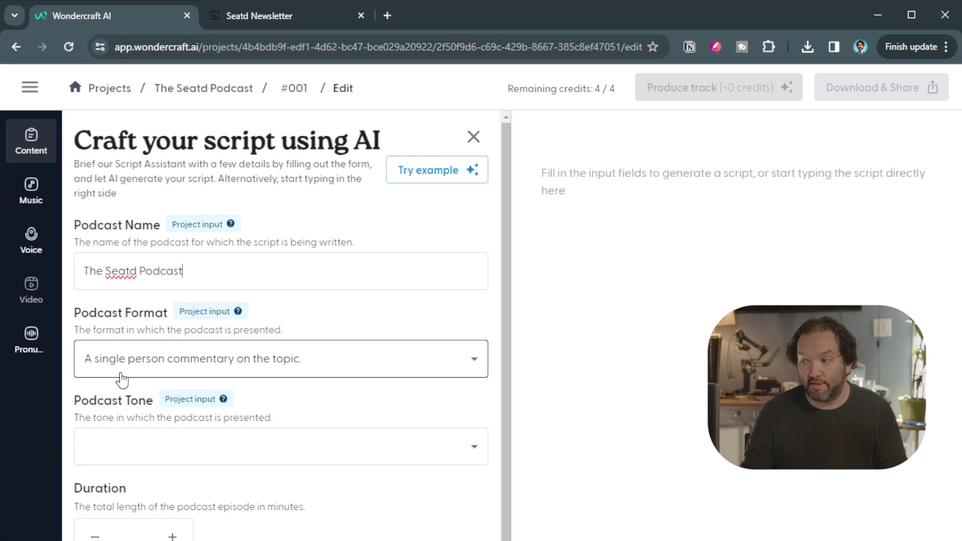
Step: Keep single-person commentary, choose a Casual, Engaging tone and a 7-minute duration
left_click(460, 364)
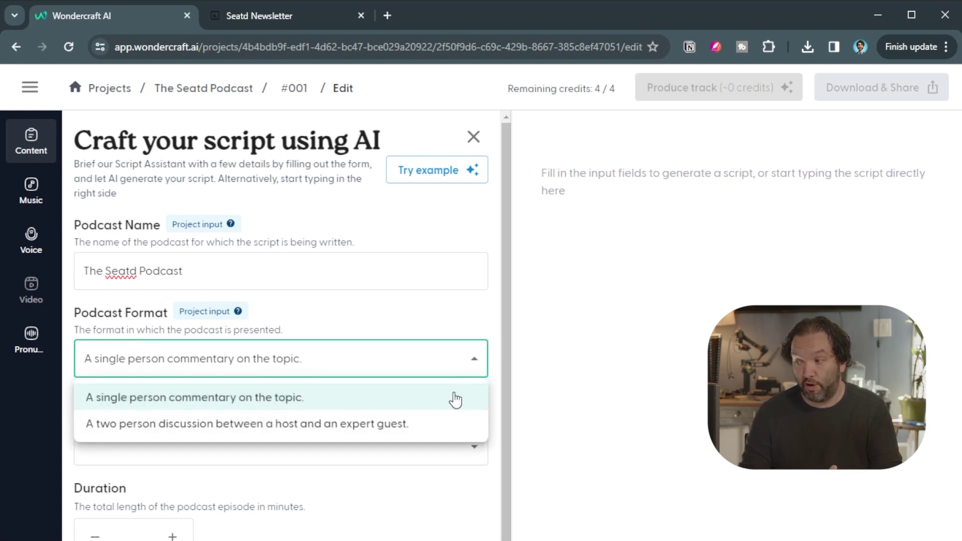
left_click(354, 358)
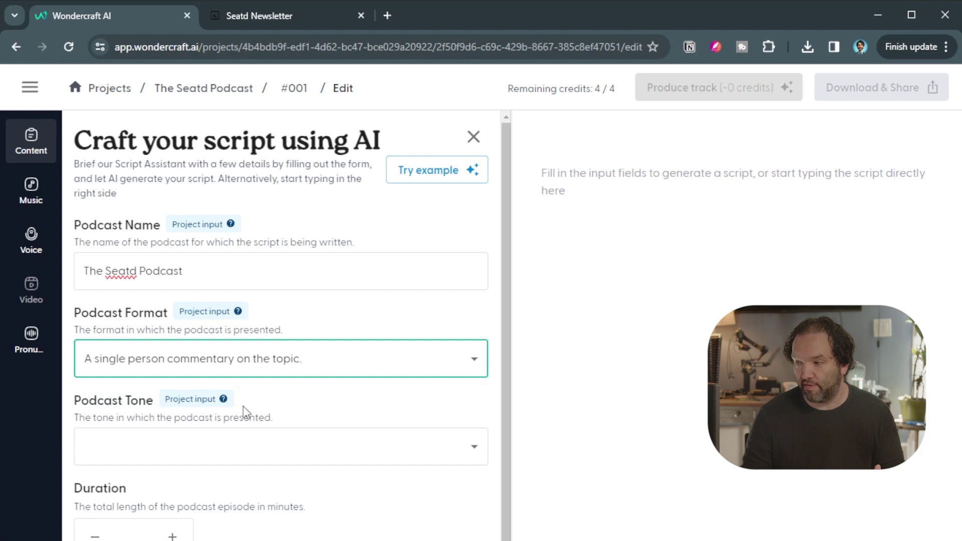
left_click(191, 451)
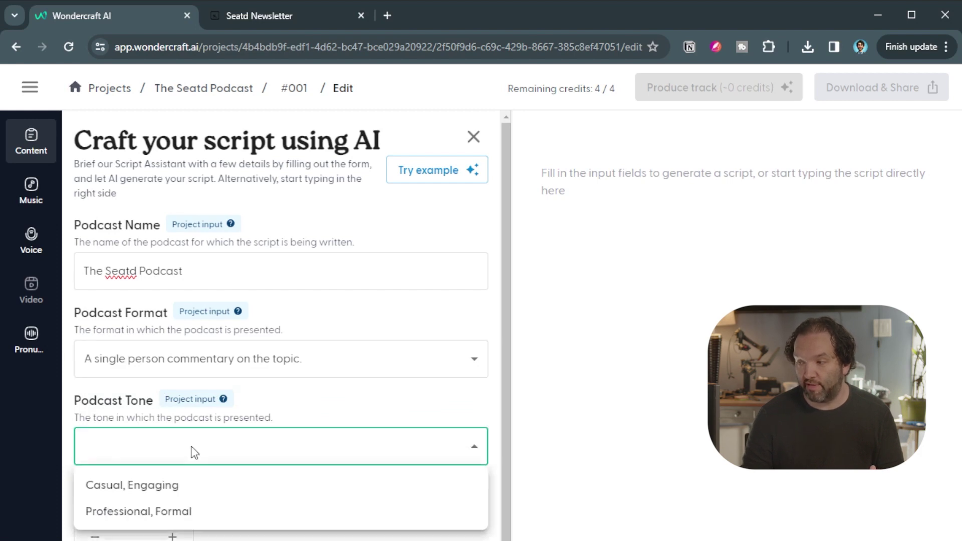
left_click(182, 495)
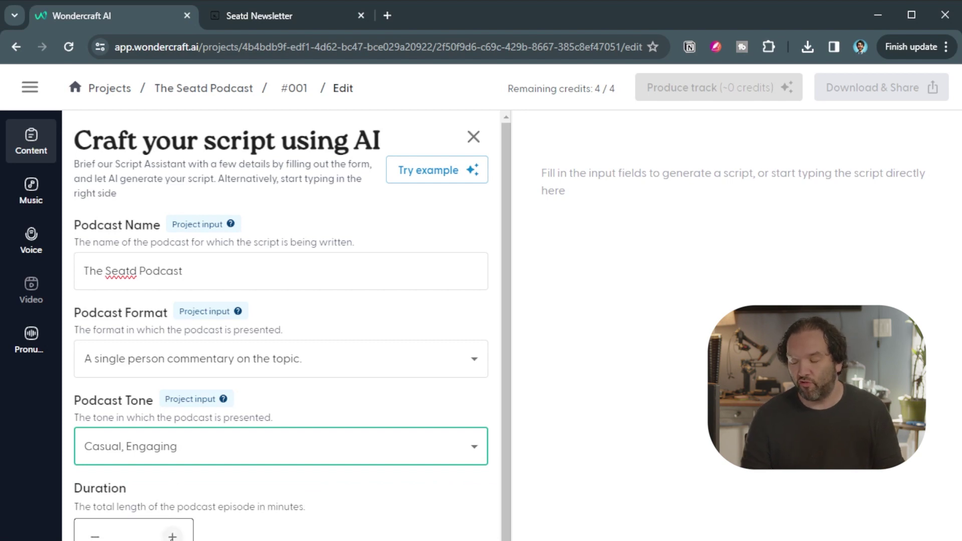
left_click(172, 537)
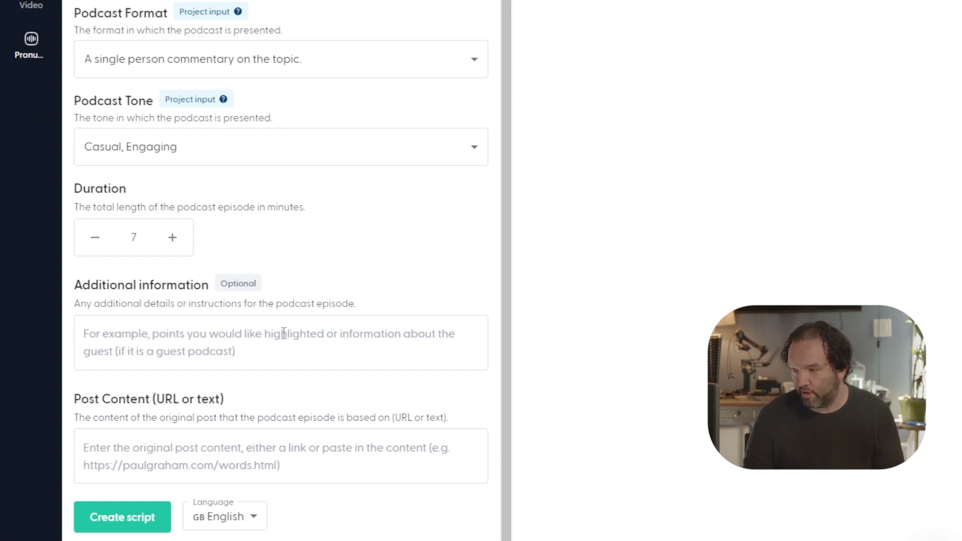
type("Thi")
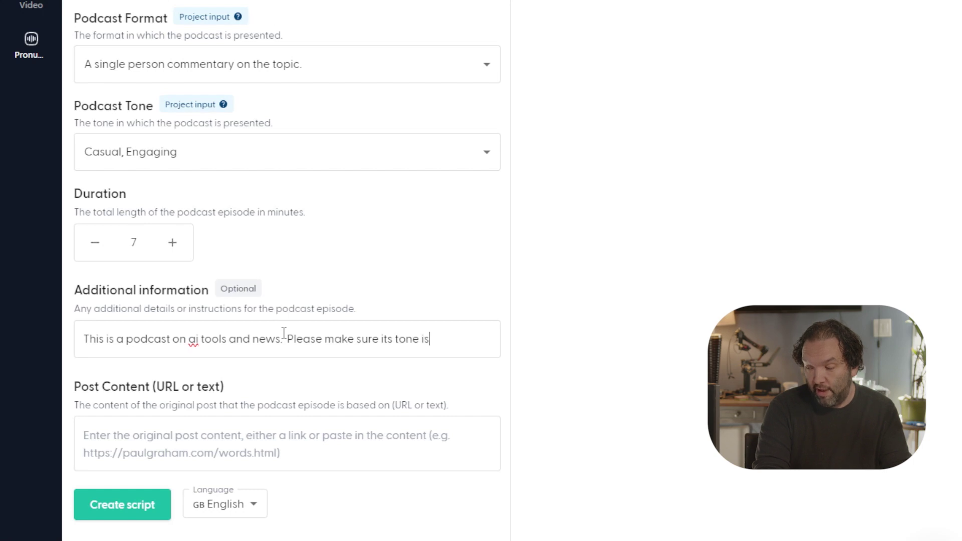
type("w")
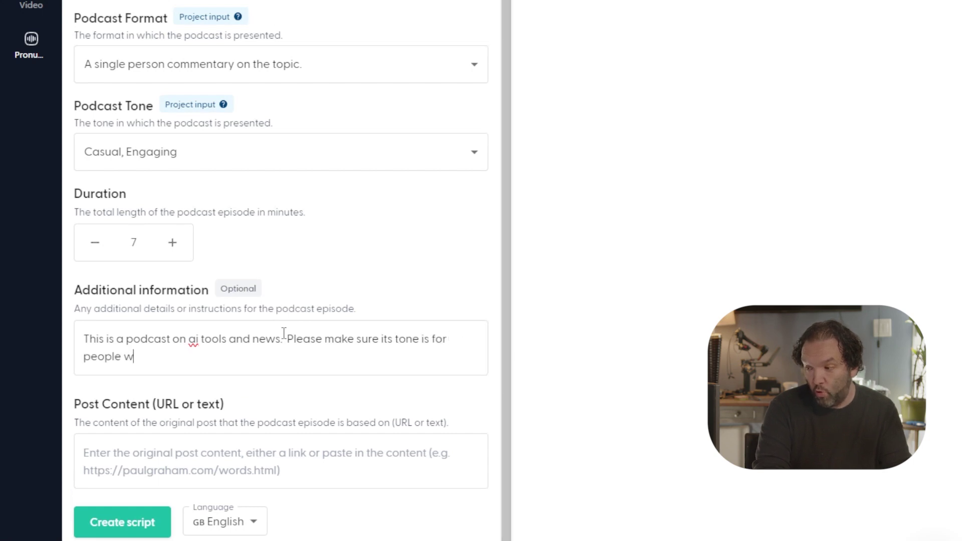
type("hoo learn at thi")
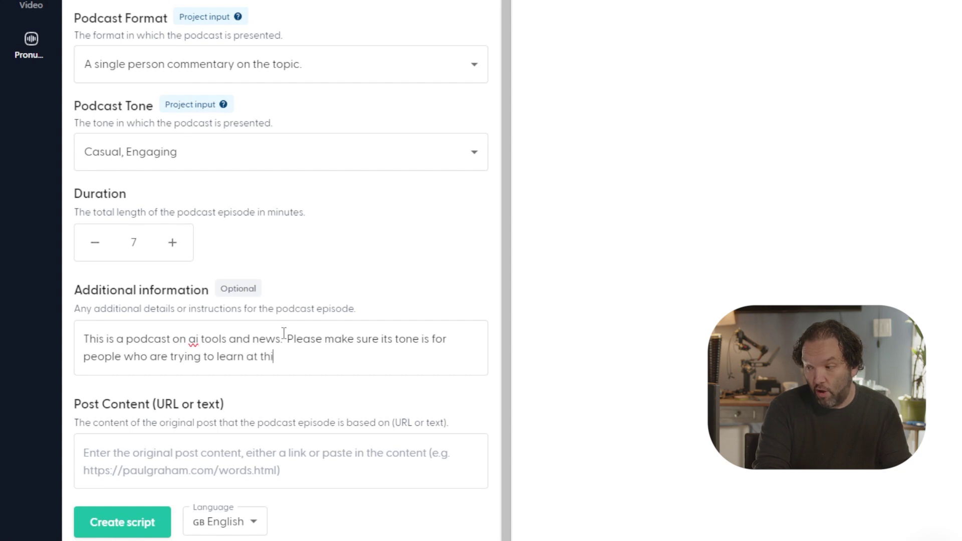
type(" pace")
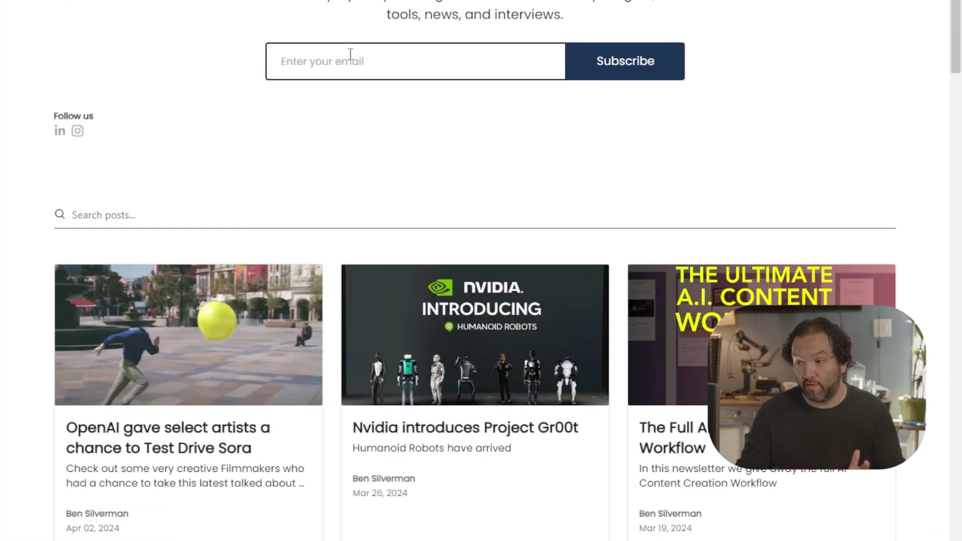
scroll(306, 194, "down", 1)
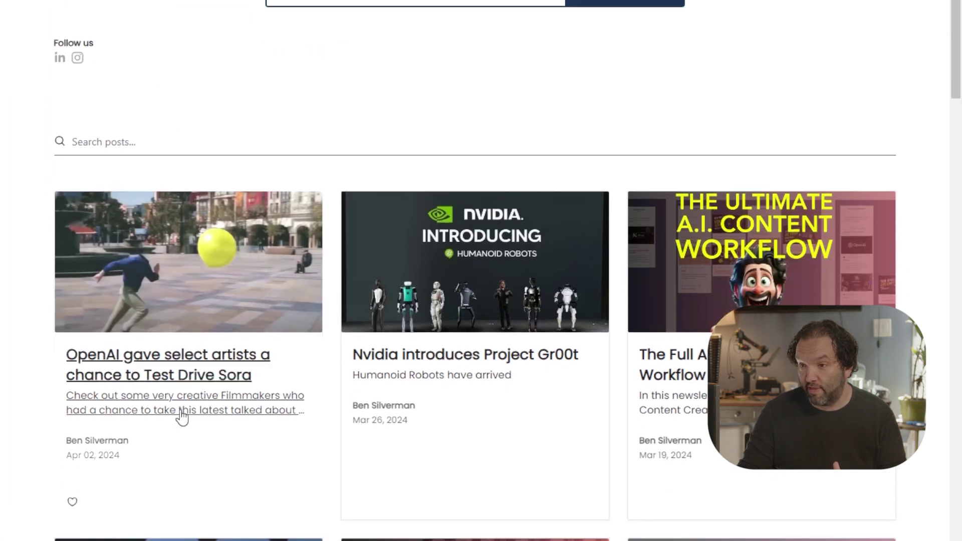
scroll(181, 419, "down", 1)
Step: Open the Seatd post about OpenAI letting select artists test-drive Sora
left_click(170, 282)
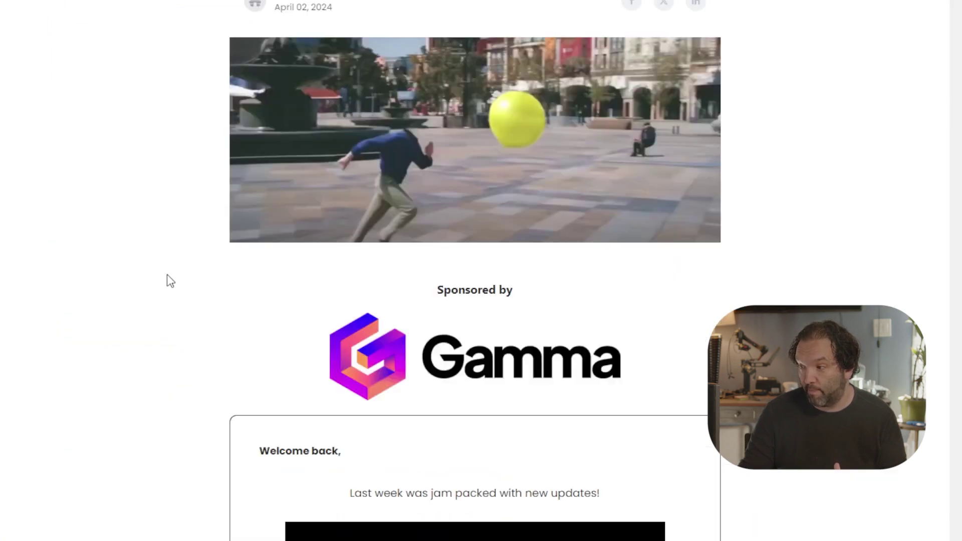
scroll(167, 268, "down", 4)
scroll(167, 268, "up", 4)
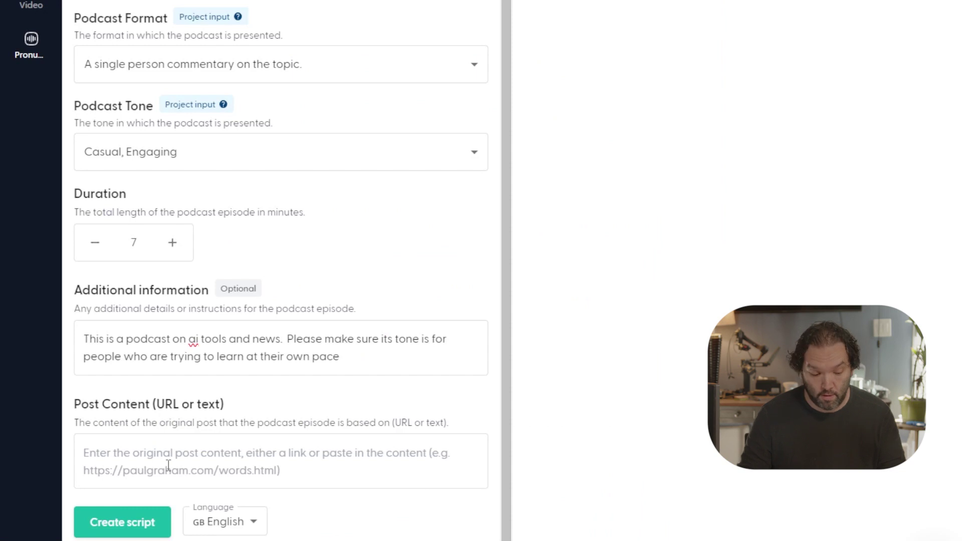
Step: Paste the Sora article link as post content and generate the English episode script
left_click(168, 466)
type("https://newsletter.seatd.io/p/openai-gave-select-artists-chance-test-drive-sora")
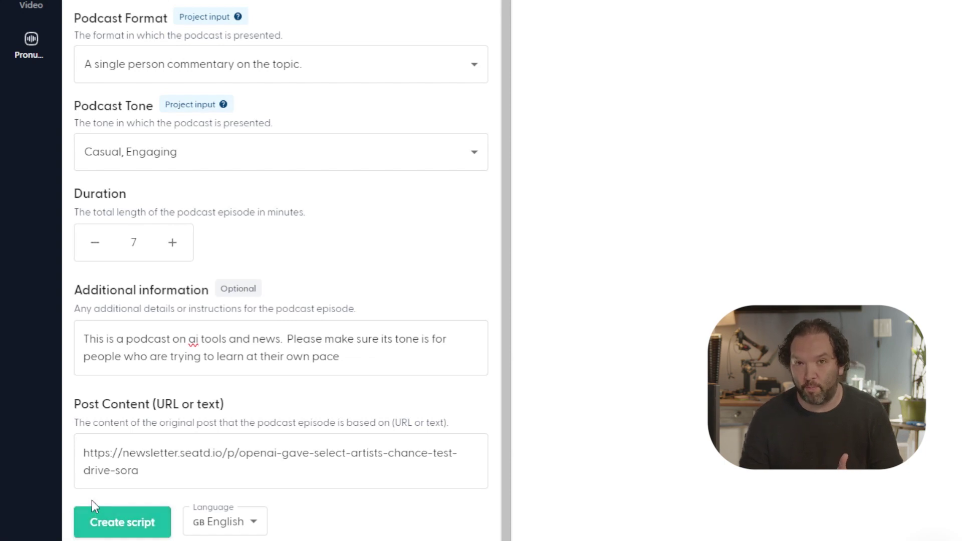
left_click(126, 532)
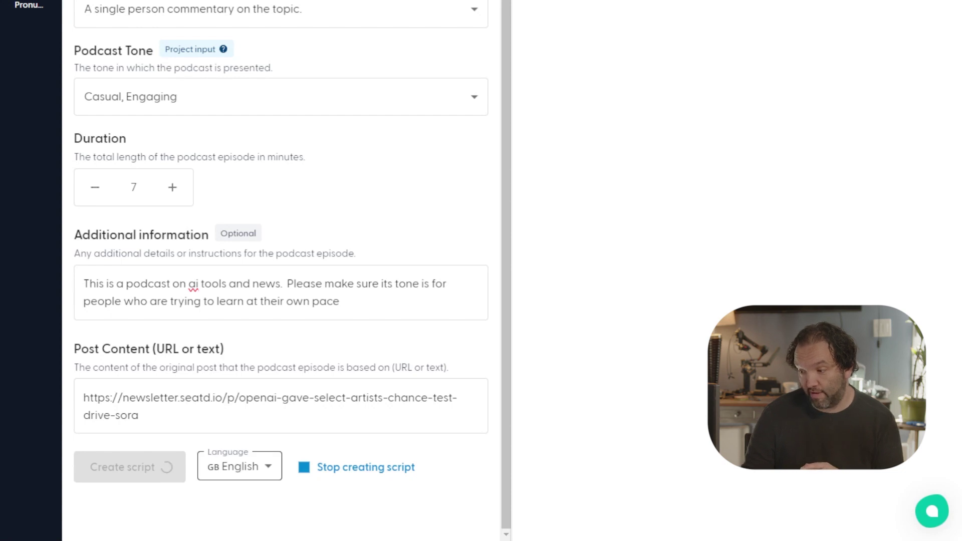
left_click(266, 472)
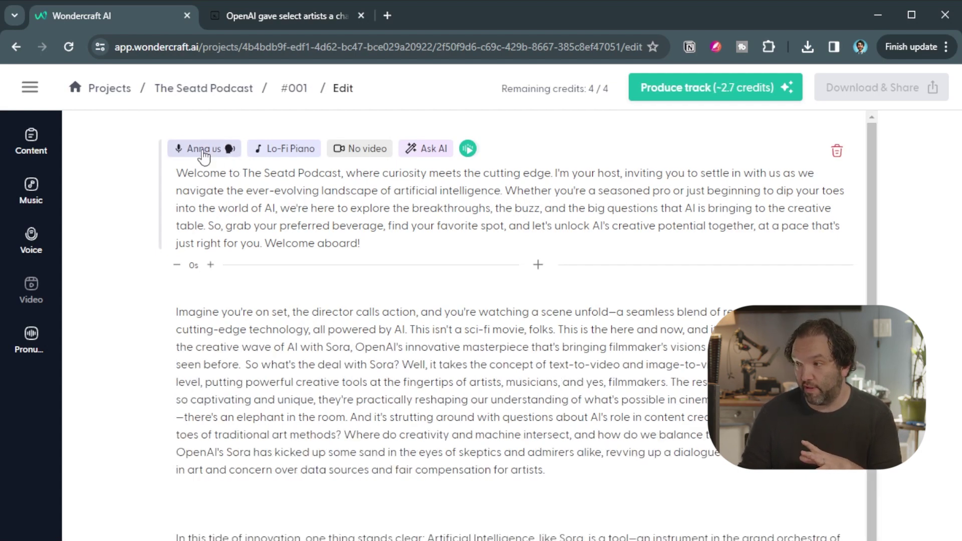
Step: Play the Anna, Jennifer and Scott voice samples, then replay Anna to keep her
left_click(203, 149)
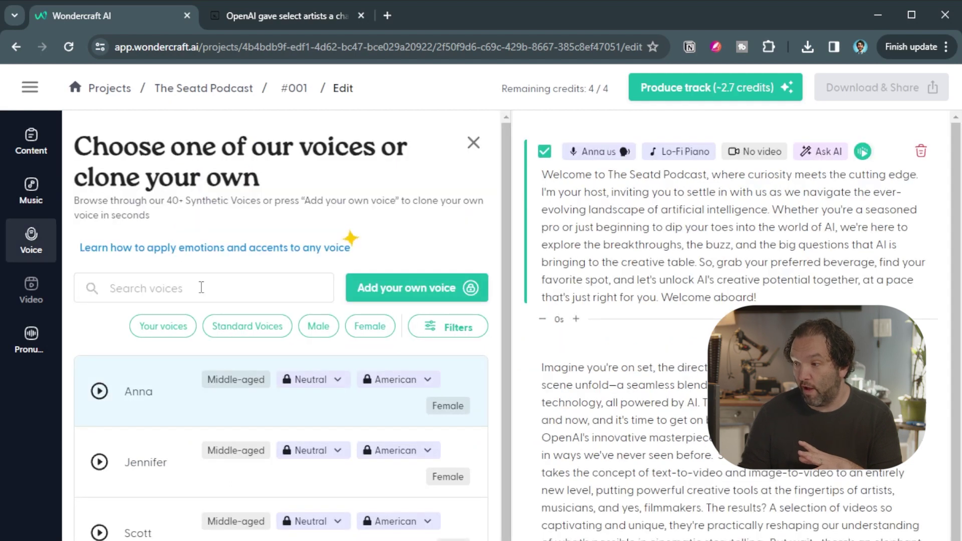
left_click(99, 391)
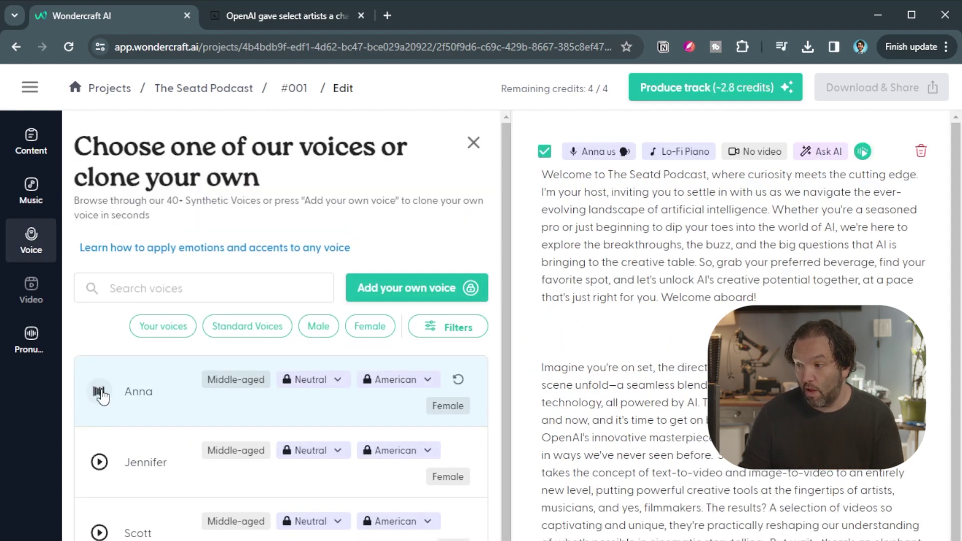
left_click(100, 463)
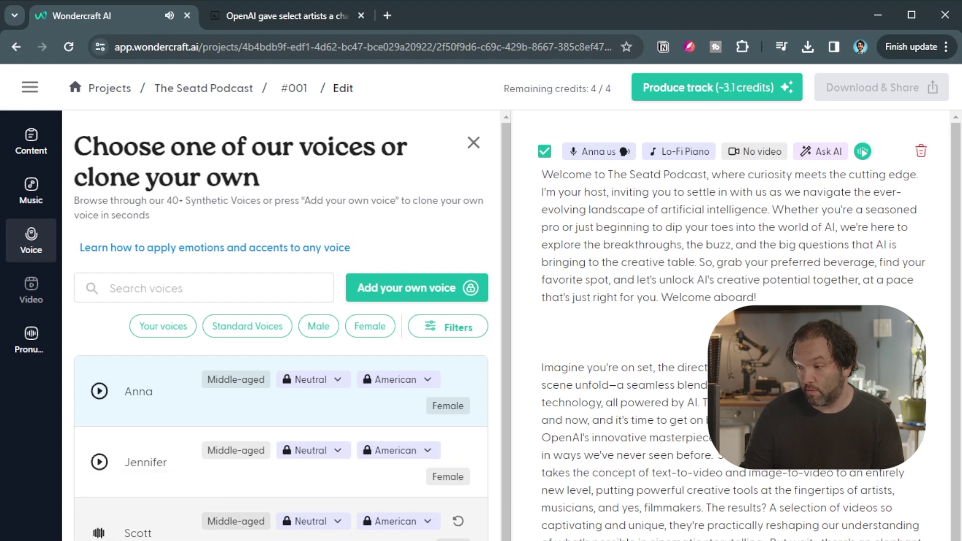
left_click(98, 533)
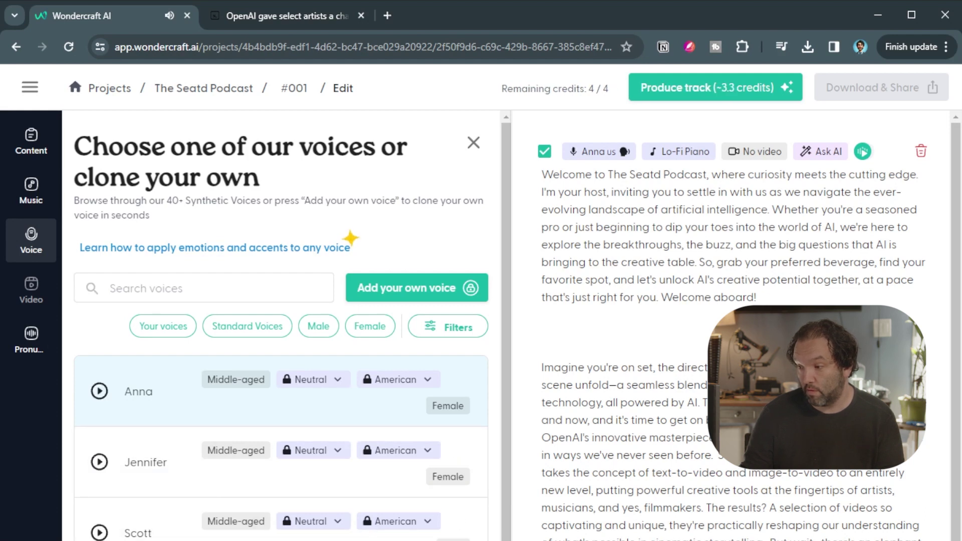
left_click(100, 392)
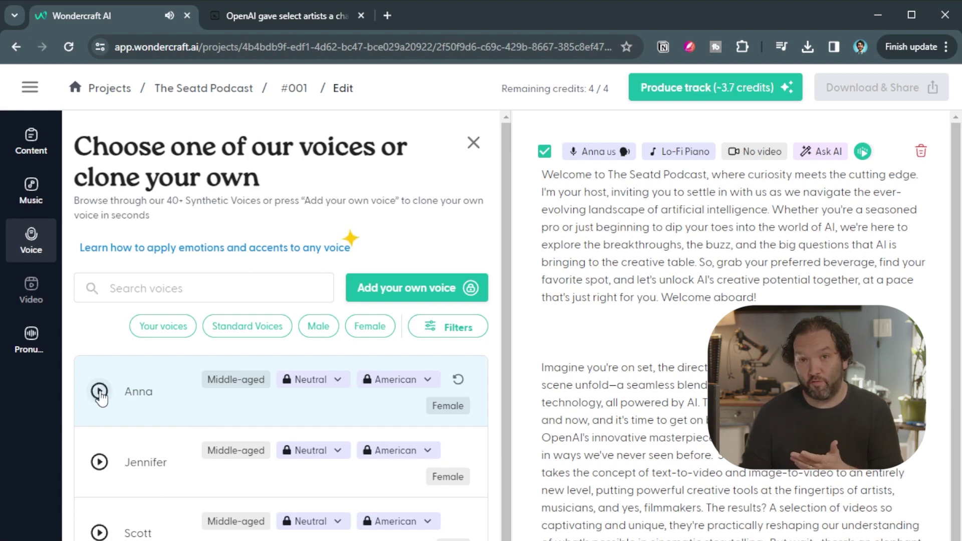
Step: Play Classic Ride, Pacific Sun and Circus, then play Lo-Fi Piano for the intro
left_click(680, 151)
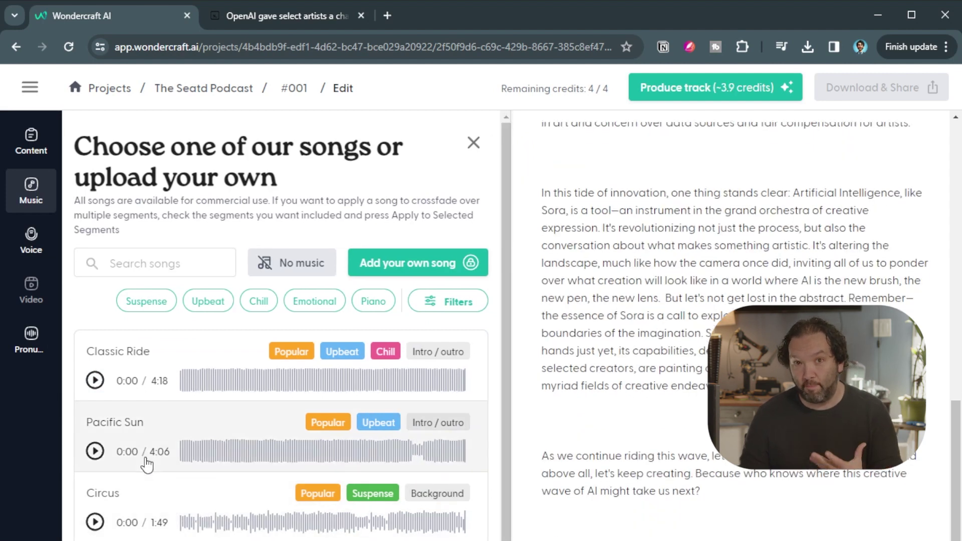
left_click(94, 381)
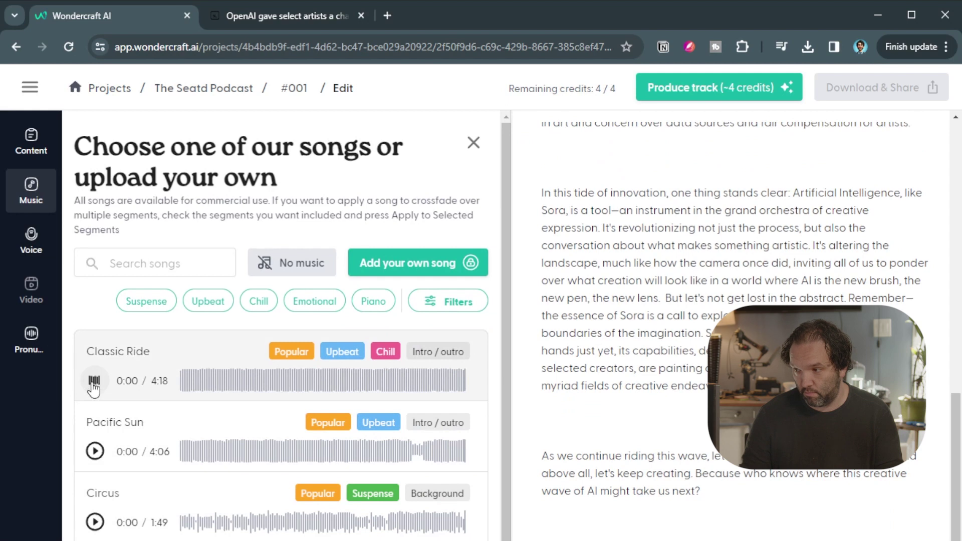
left_click(95, 451)
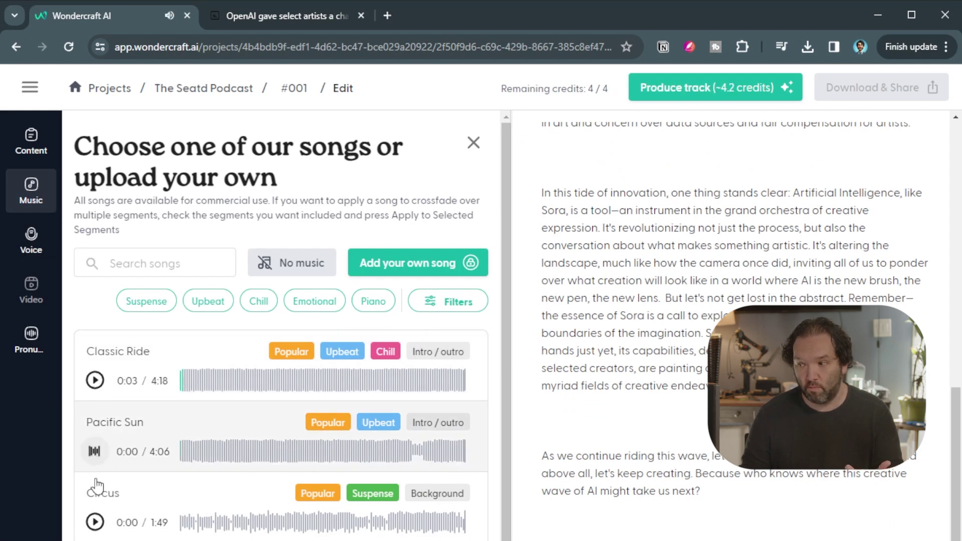
left_click(95, 523)
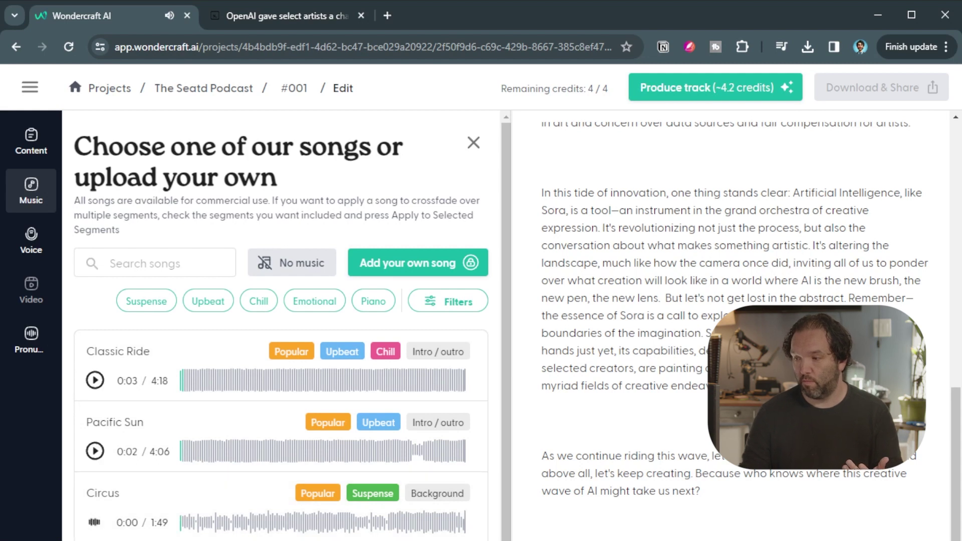
left_click(95, 523)
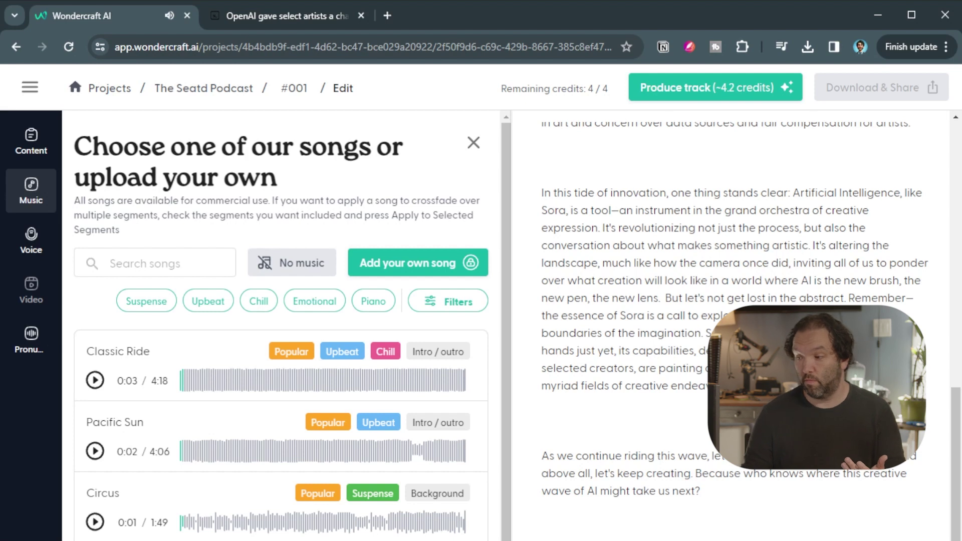
scroll(95, 523, "down", 1)
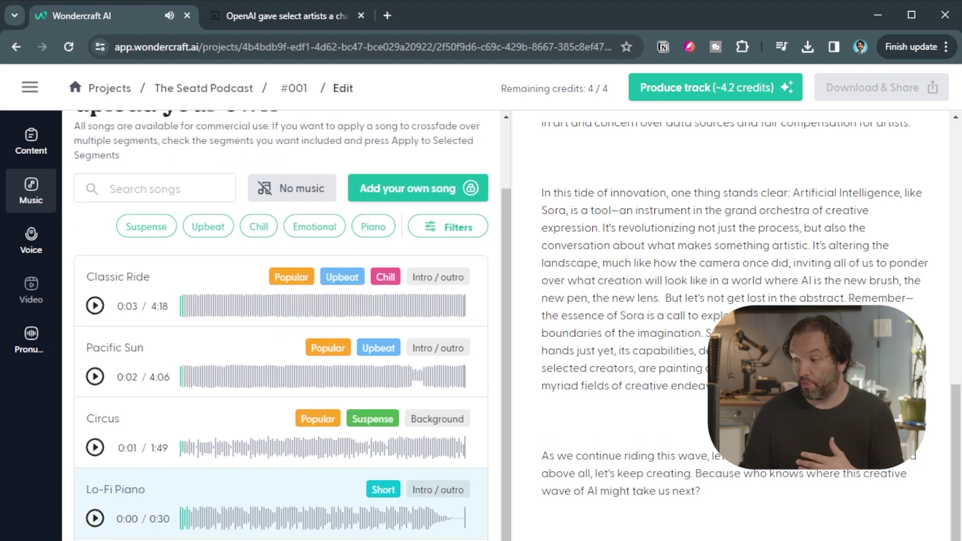
left_click(98, 308)
left_click(95, 519)
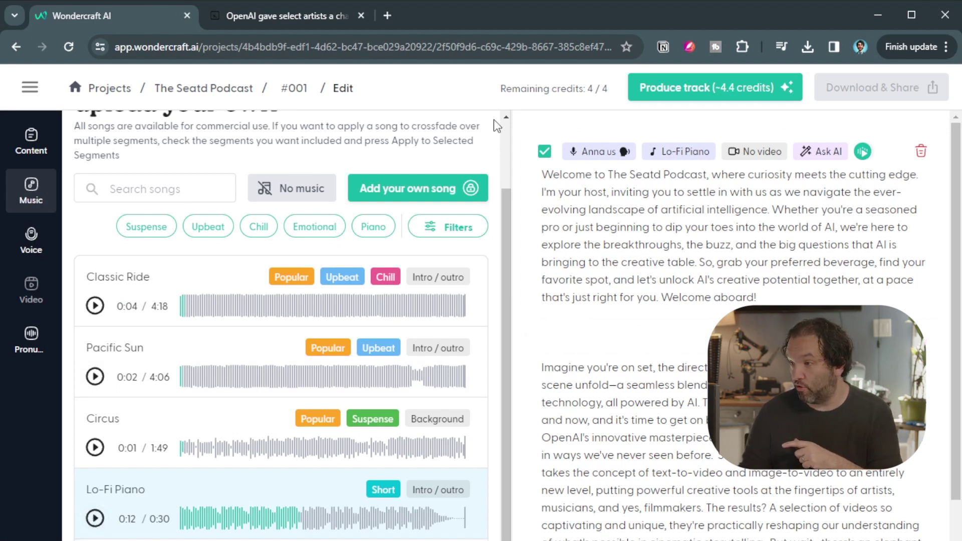
Step: Generate an audio preview of the welcome segment, voiced by Anna over Lo-Fi Piano
left_click(863, 152)
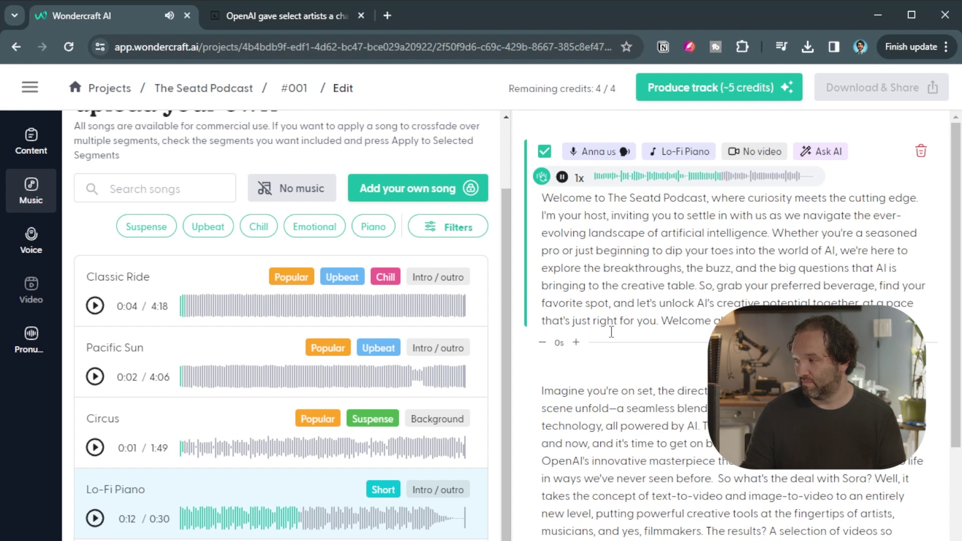
scroll(611, 332, "down", 10)
scroll(619, 351, "up", 3)
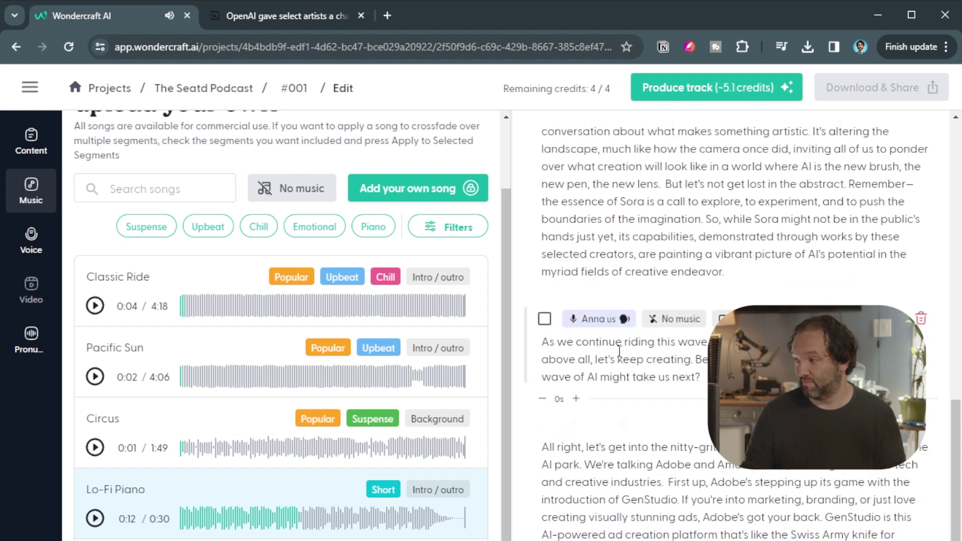
scroll(619, 352, "up", 3)
scroll(618, 351, "up", 3)
scroll(618, 351, "up", 3)
scroll(618, 352, "up", 2)
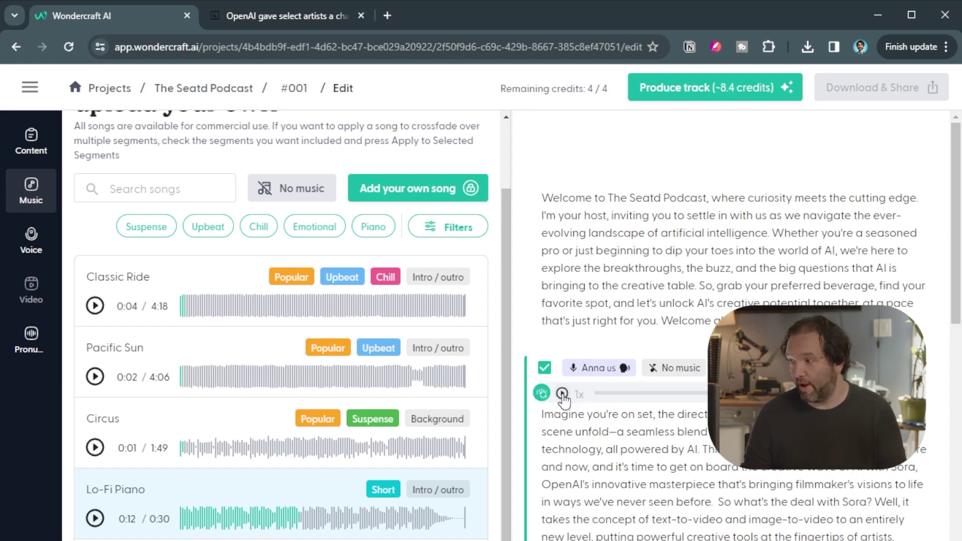
Step: Play the 'Imagine you're on set' preview, then pause it about a minute later
left_click(562, 393)
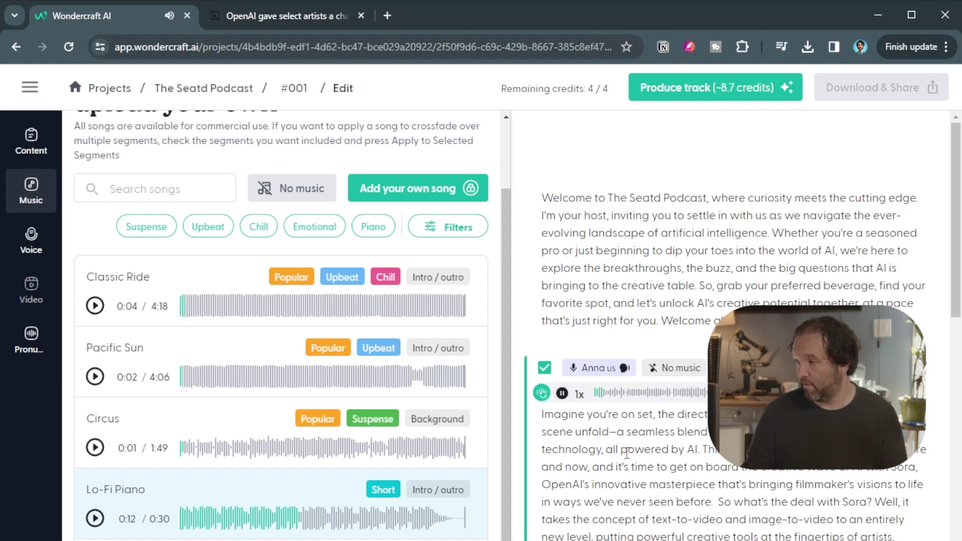
scroll(627, 453, "down", 10)
scroll(627, 454, "down", 1)
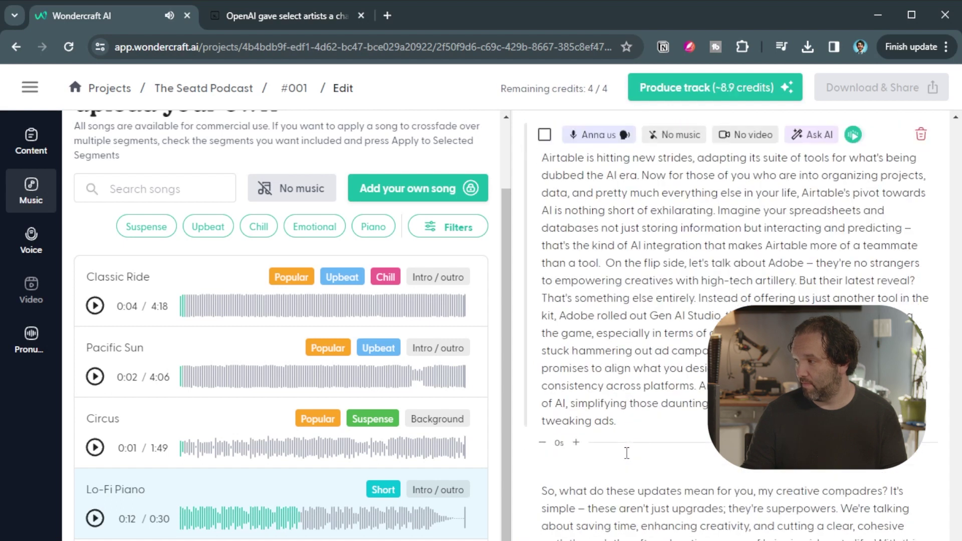
scroll(626, 453, "up", 4)
scroll(627, 453, "up", 4)
scroll(627, 453, "up", 4)
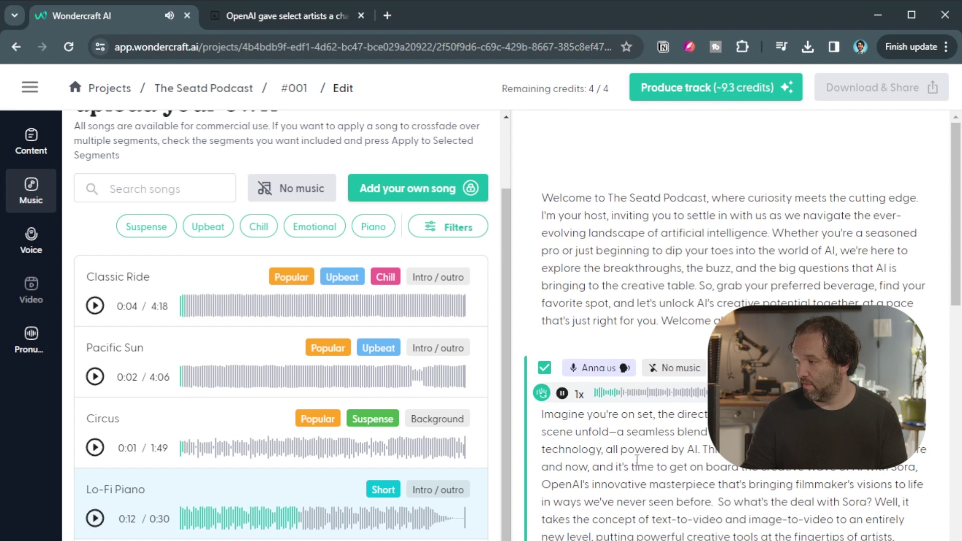
scroll(636, 461, "down", 5)
scroll(636, 460, "down", 5)
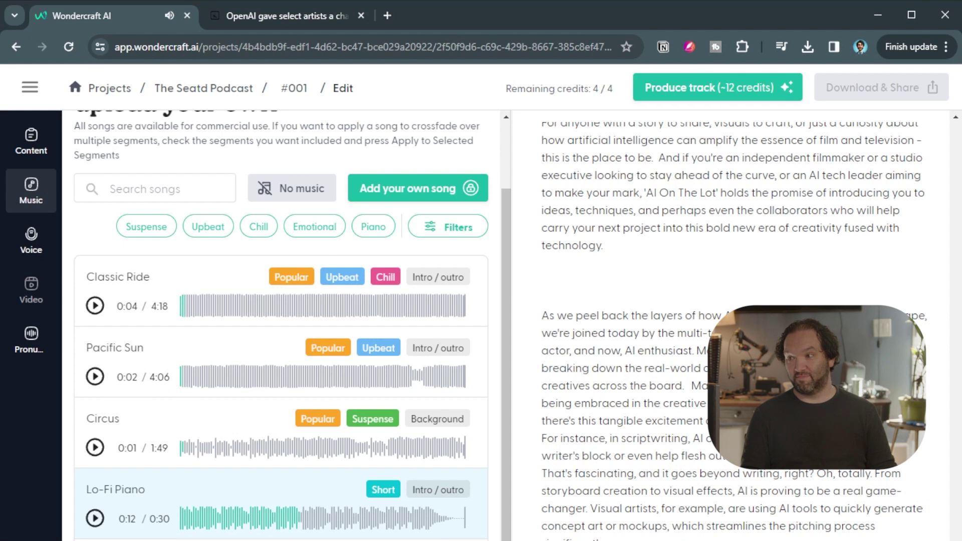
scroll(729, 323, "down", 5)
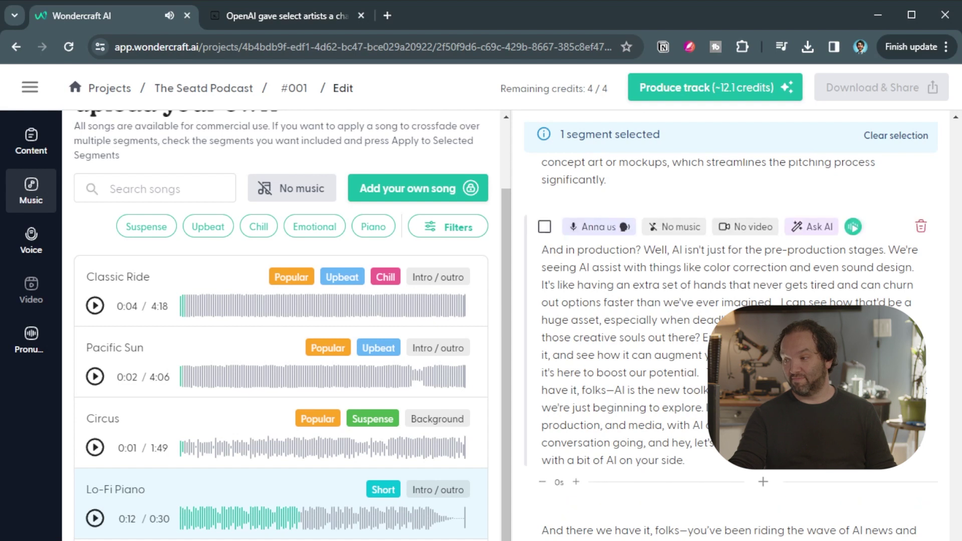
scroll(730, 300, "down", 5)
scroll(729, 301, "down", 5)
scroll(729, 300, "down", 5)
scroll(729, 301, "down", 5)
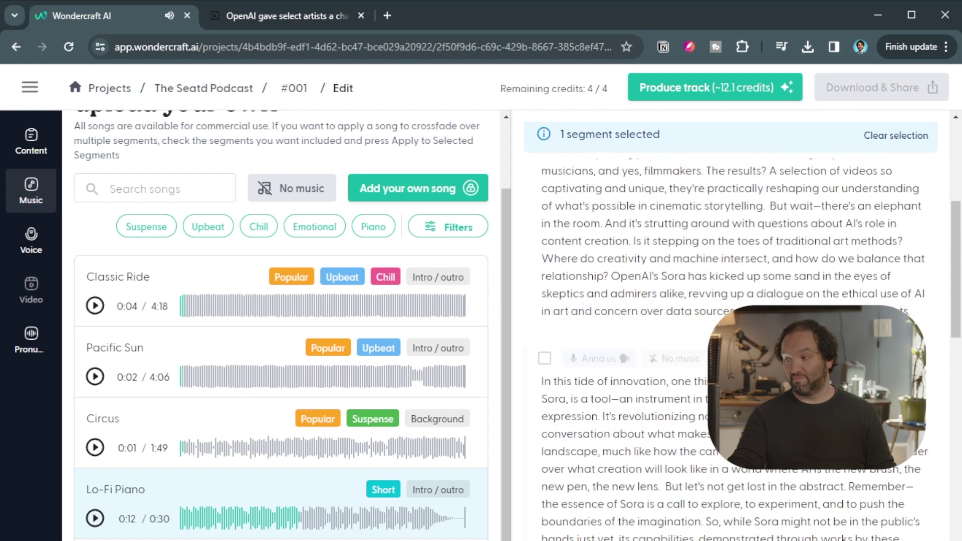
scroll(729, 301, "up", 15)
left_click(561, 454)
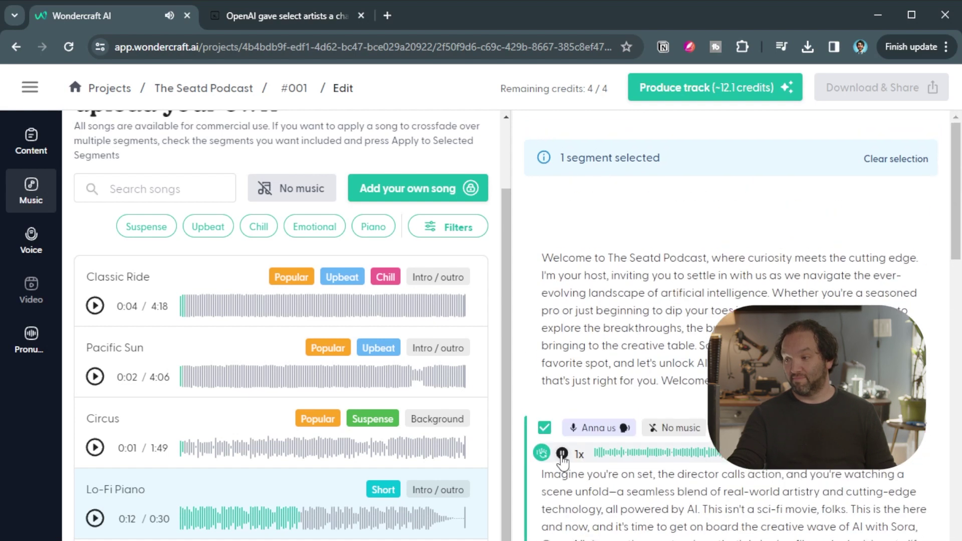
left_click(562, 455)
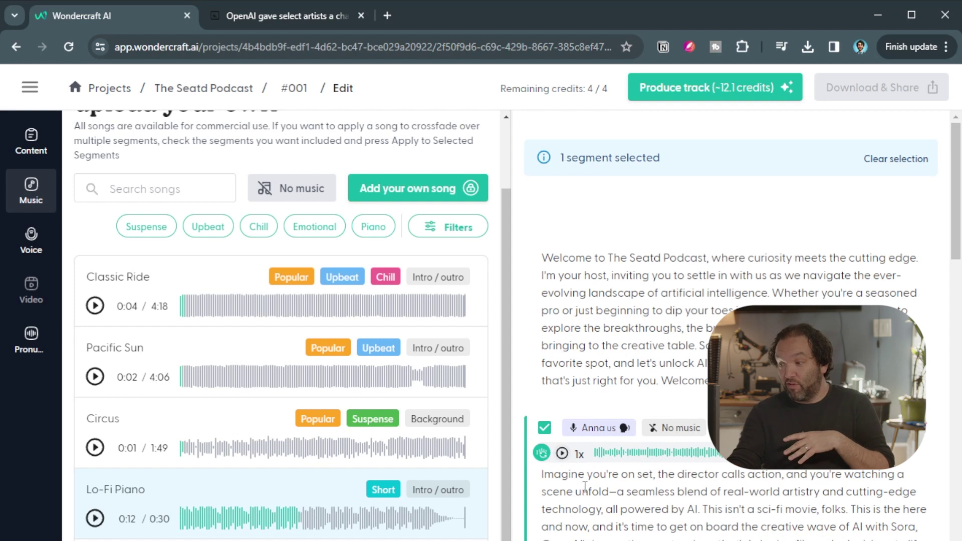
left_click_drag(608, 490, 666, 489)
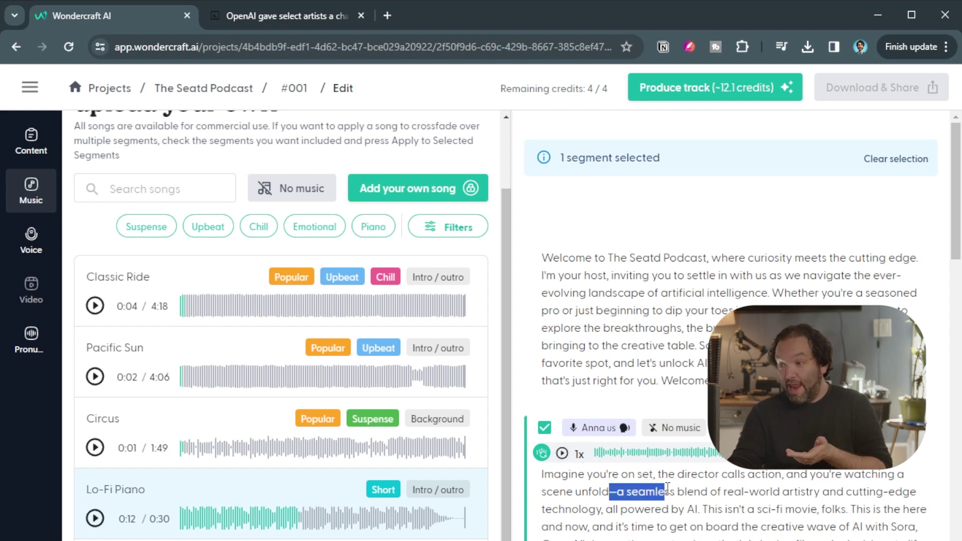
mouse_move(720, 526)
left_mouse_down()
mouse_move(754, 540)
mouse_move(739, 524)
left_mouse_up()
left_click_drag(690, 476, 719, 490)
scroll(678, 512, "down", 2)
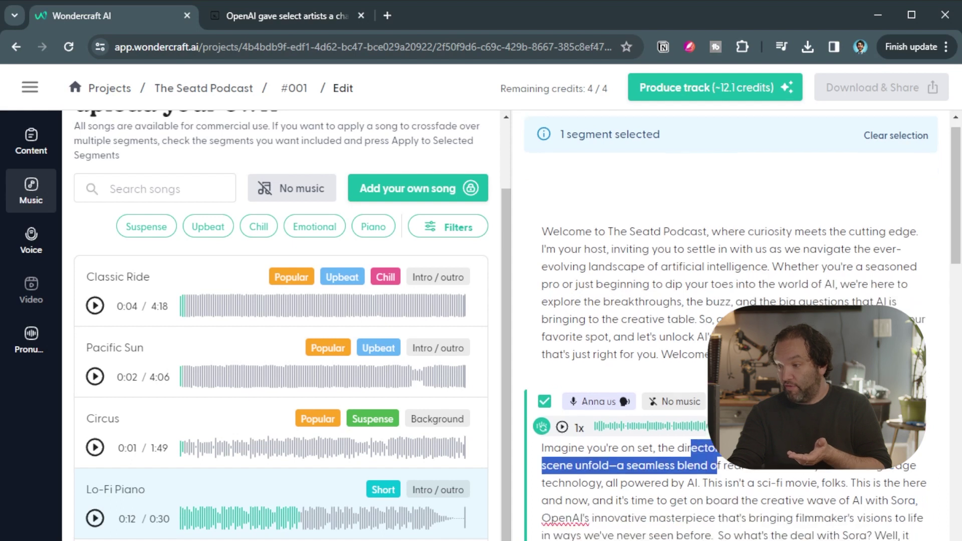
scroll(678, 511, "down", 2)
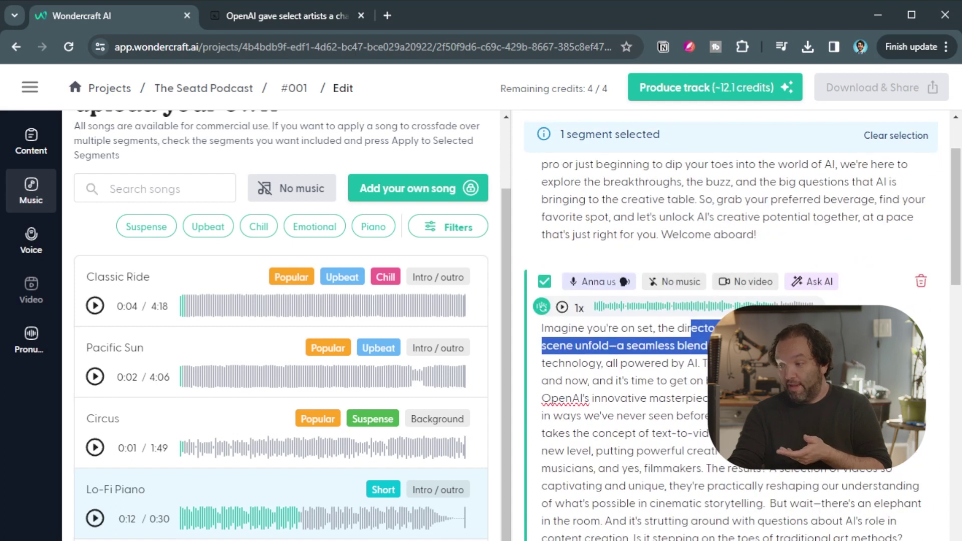
scroll(742, 350, "down", 2)
scroll(742, 350, "down", 2)
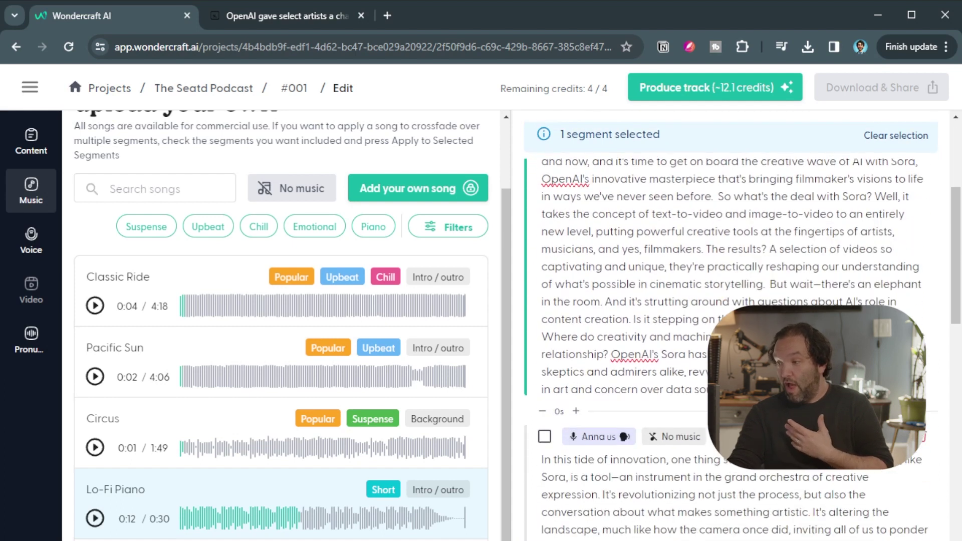
scroll(741, 349, "up", 3)
scroll(741, 349, "up", 2)
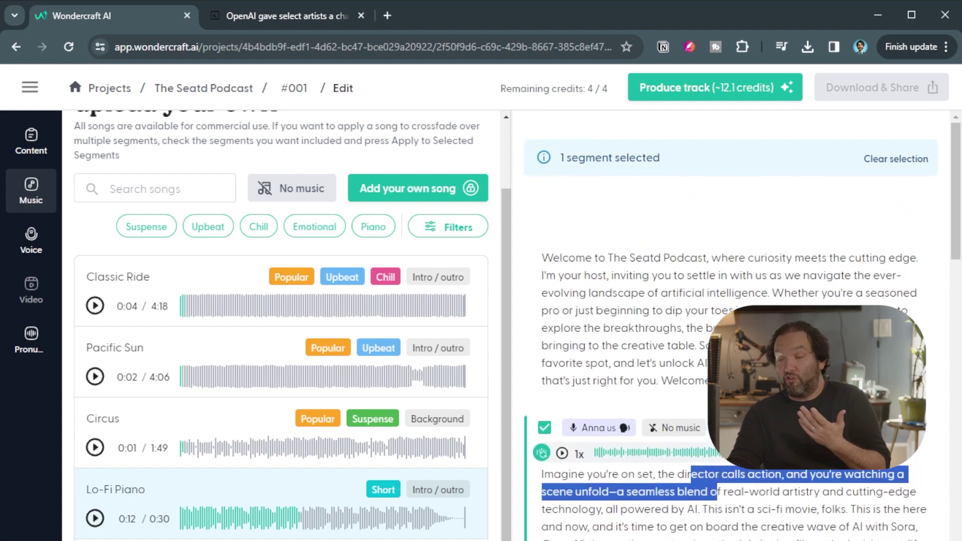